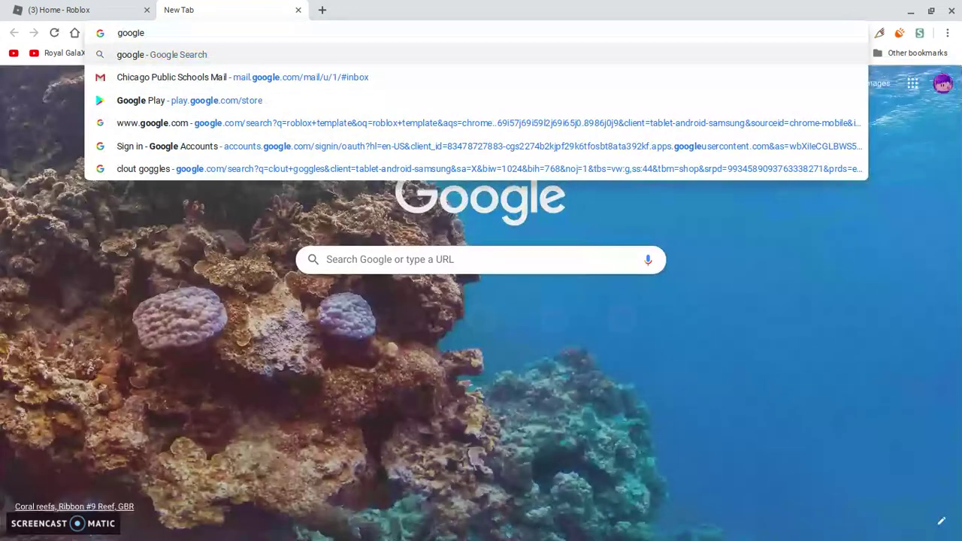
# Step: Search for 'google esten' in a new tab beside the Roblox home page
pyautogui.write(' estensions')
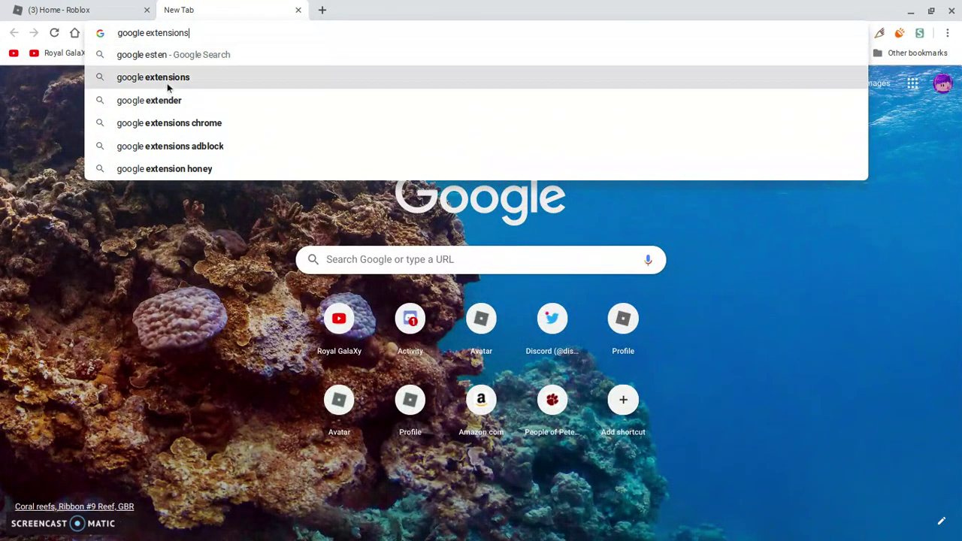
# Step: Search the Chrome Web Store for 'Stylish' and open the Stylish – Custom themes page
pyautogui.click(169, 85)
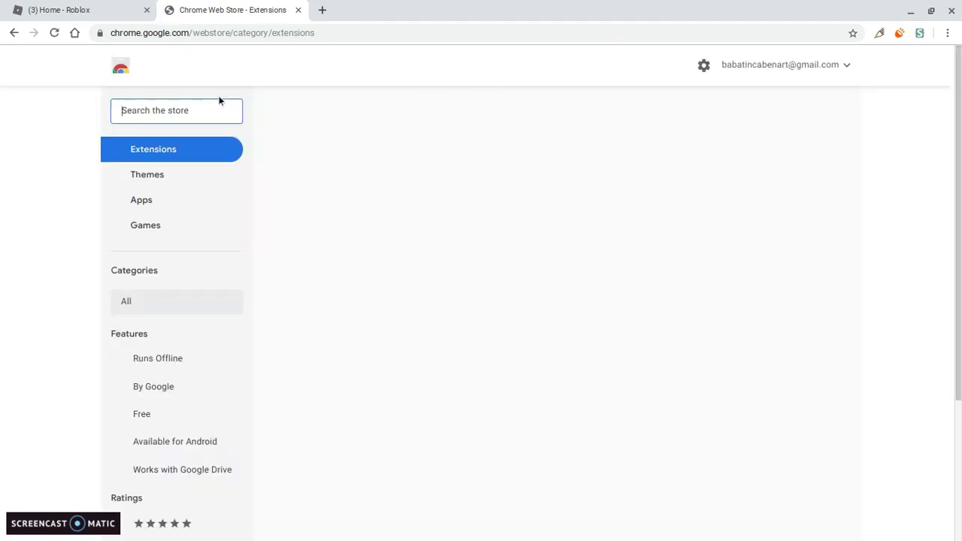
pyautogui.write('S')
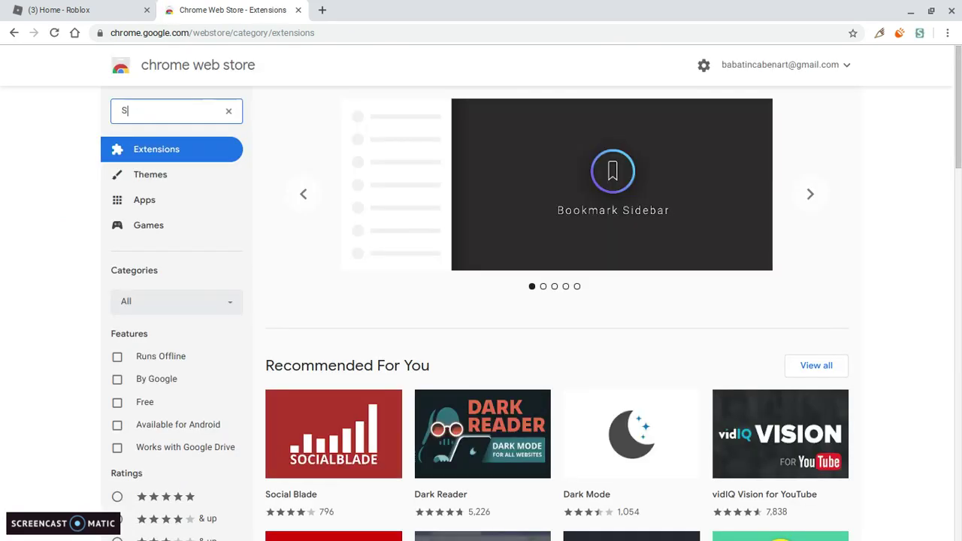
pyautogui.write('ty')
pyautogui.write('shi')
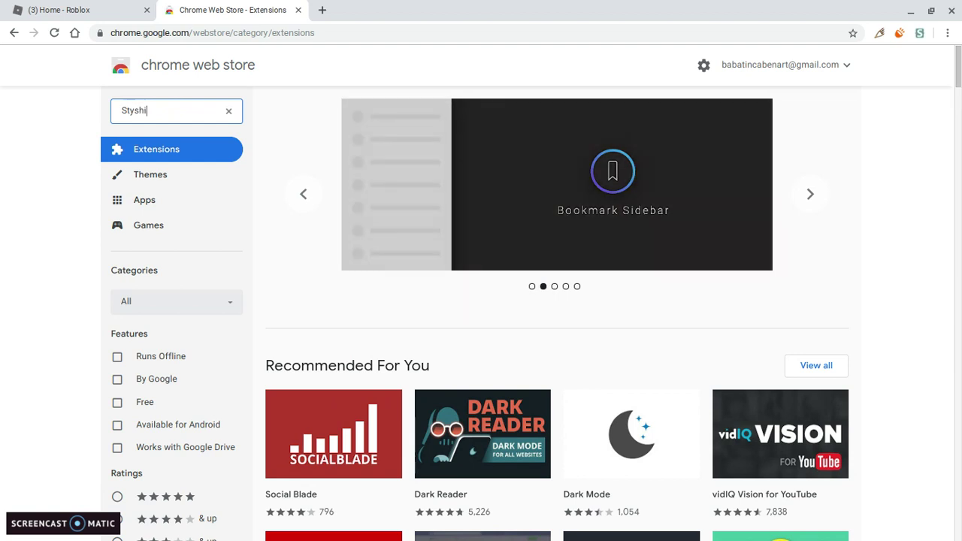
pyautogui.press('BackSpace')
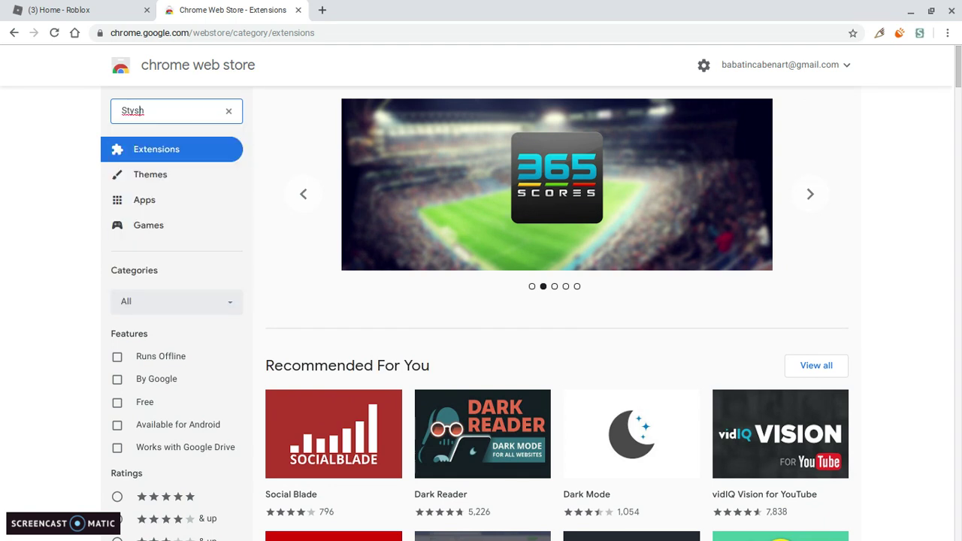
pyautogui.write('is')
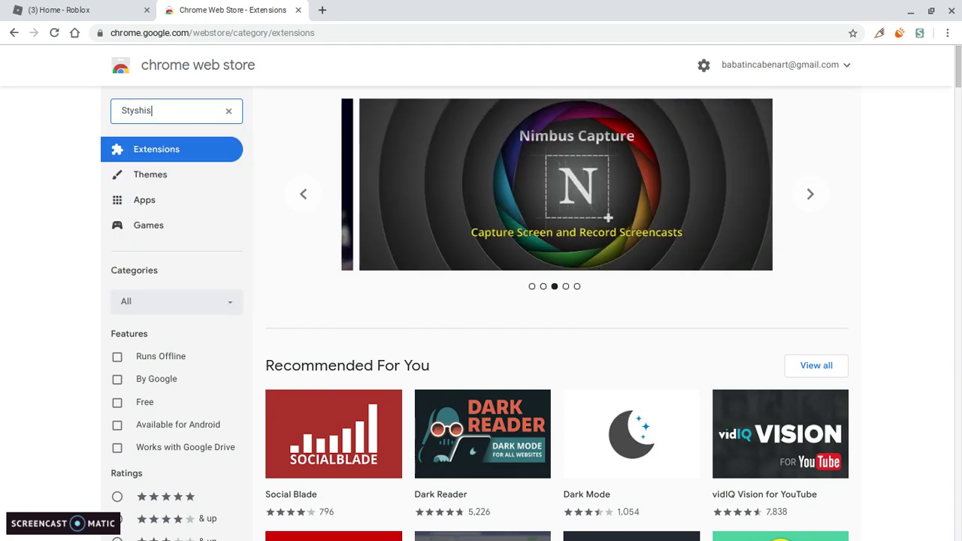
pyautogui.write('h')
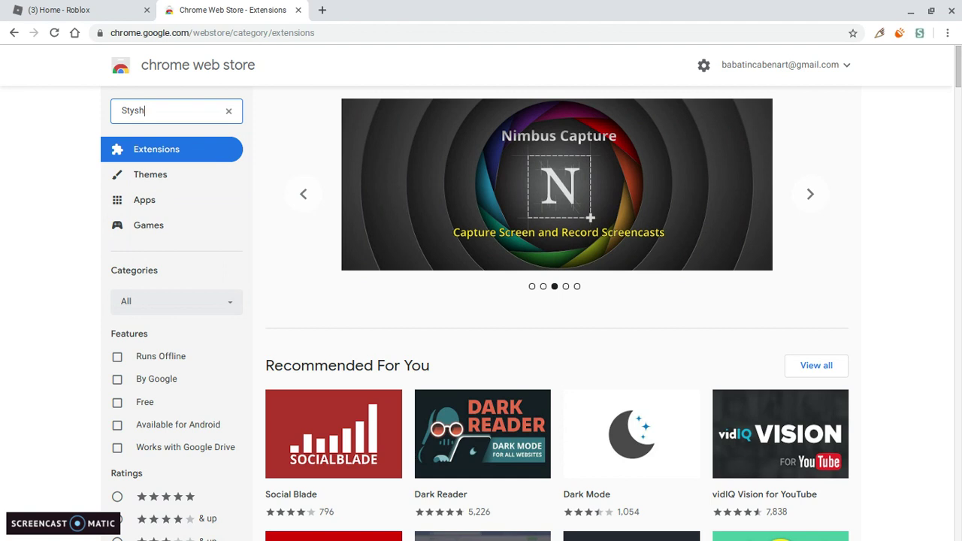
pyautogui.press('BackSpace')
pyautogui.write('l')
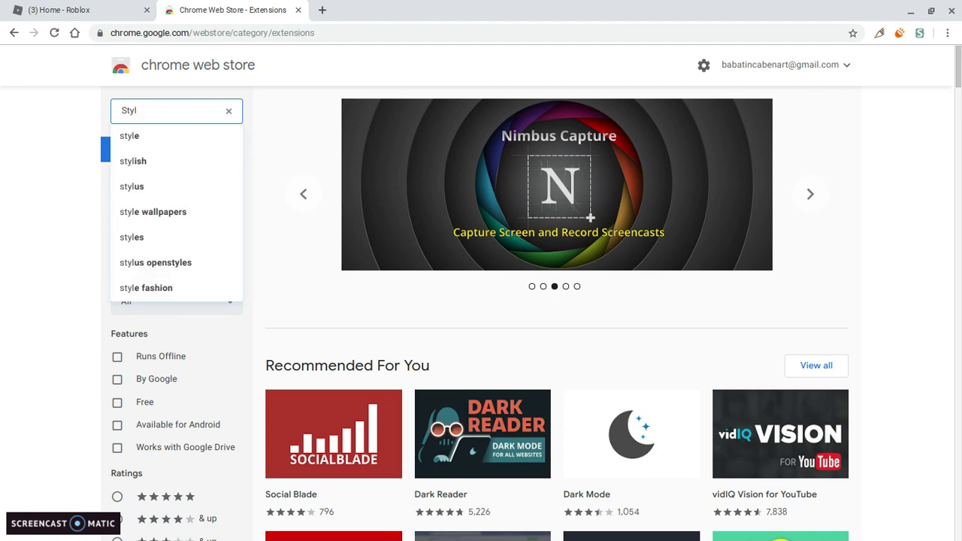
pyautogui.write('ish')
pyautogui.press('Return')
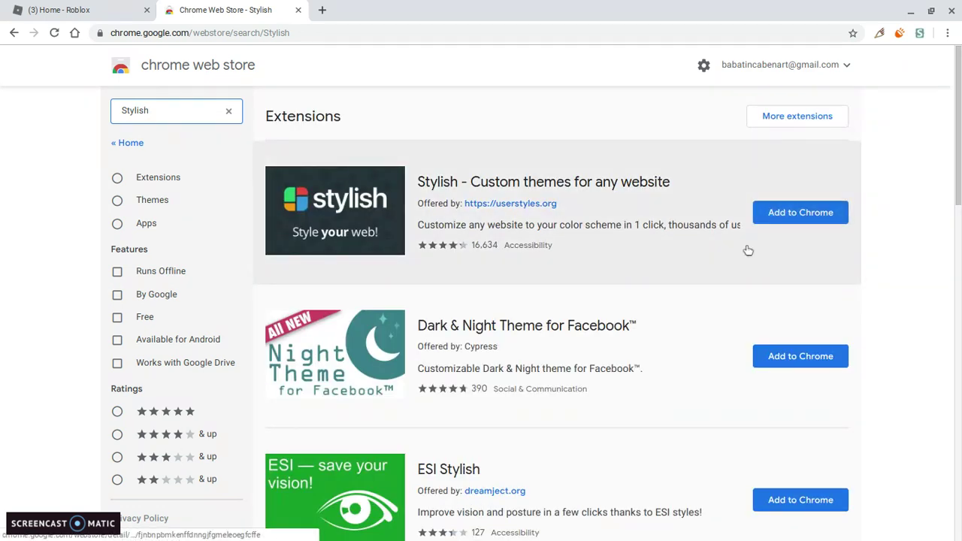
pyautogui.click(369, 249)
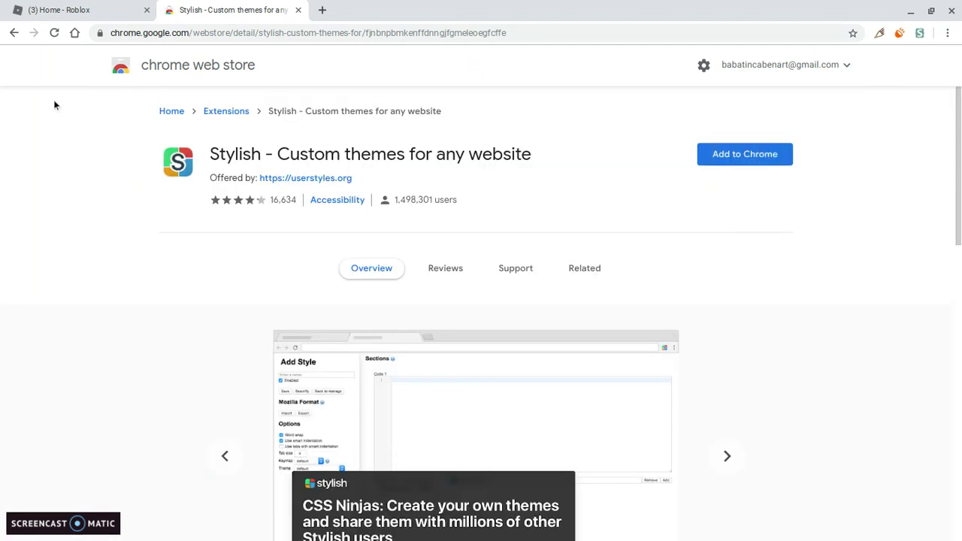
# Step: Return to the Stylish search results and check the Stylus toolbar popup
pyautogui.click(13, 33)
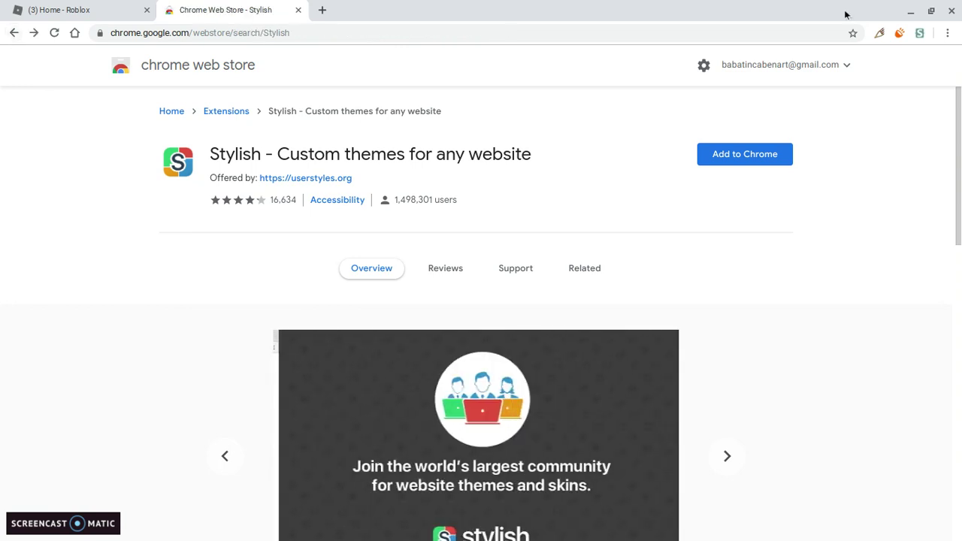
pyautogui.click(920, 33)
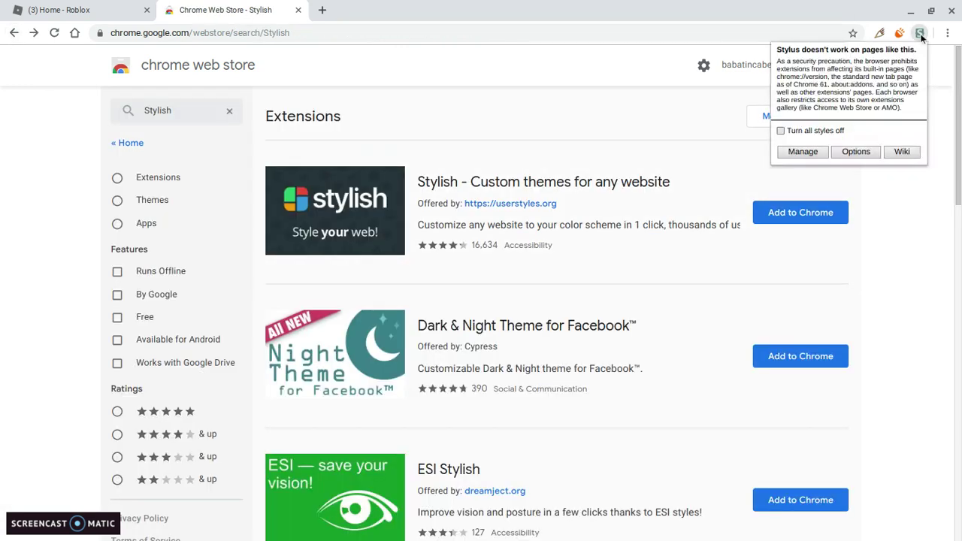
pyautogui.click(920, 33)
# Step: Search the store for 'Stylus', confirm it's installed, and go back to the Roblox tab
pyautogui.click(171, 111)
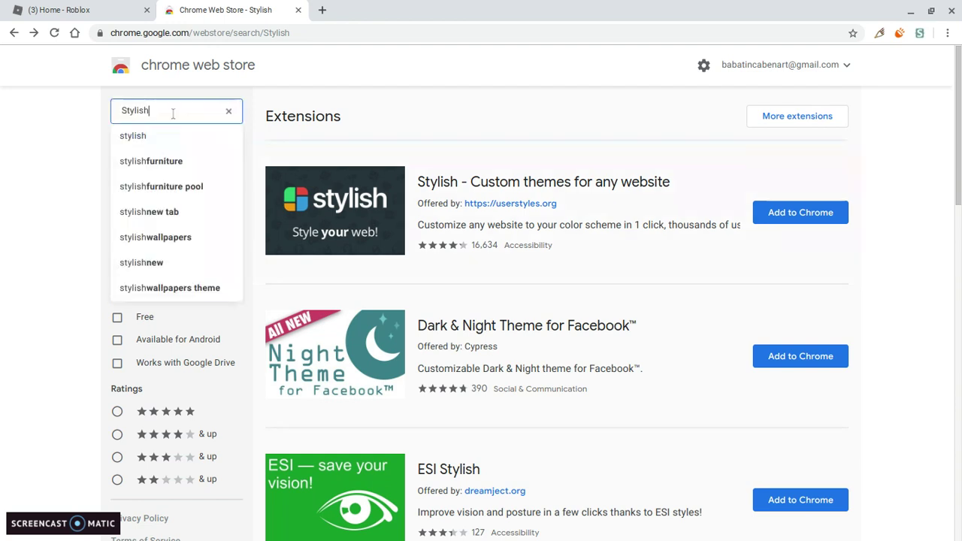
pyautogui.press('BackSpace')
pyautogui.press('BackSpace')
pyautogui.press('BackSpace')
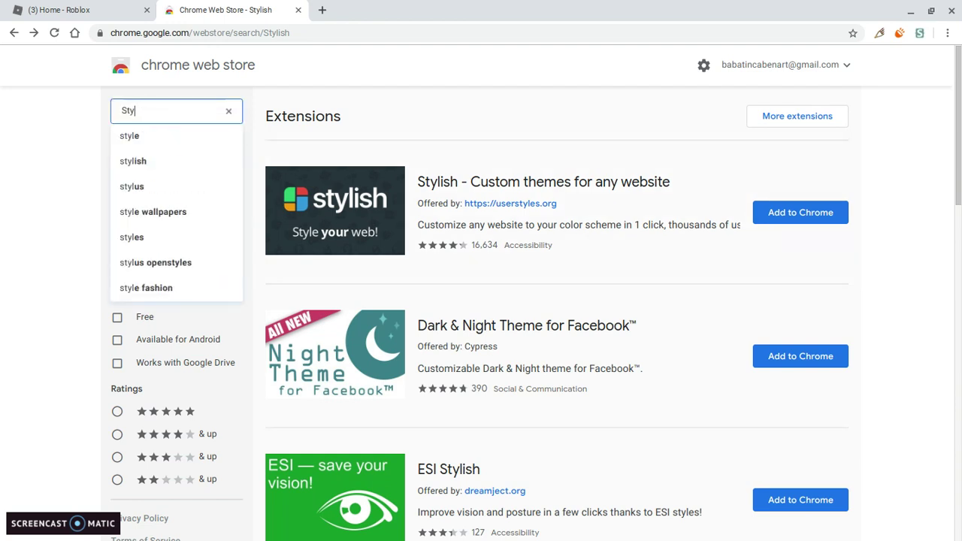
pyautogui.write('u')
pyautogui.write('s')
pyautogui.press('Return')
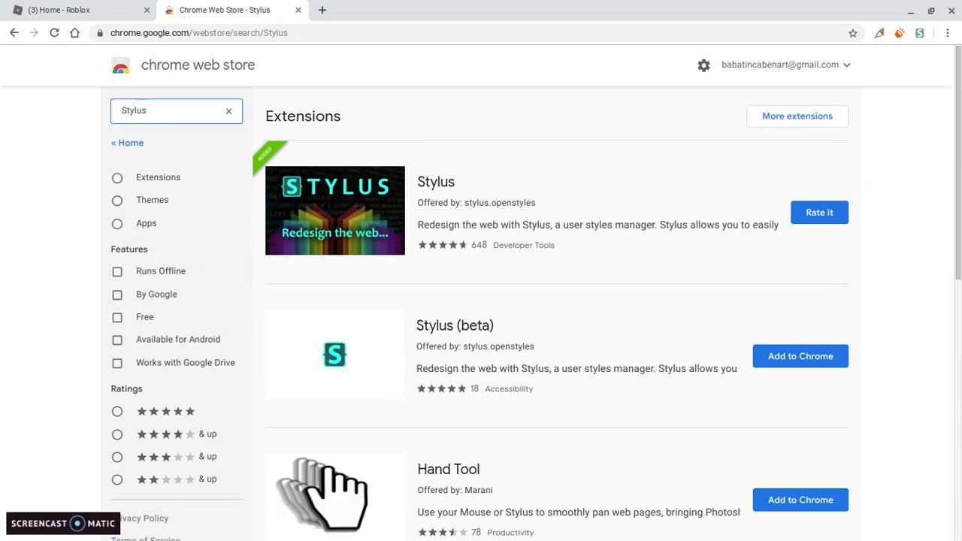
pyautogui.click(307, 193)
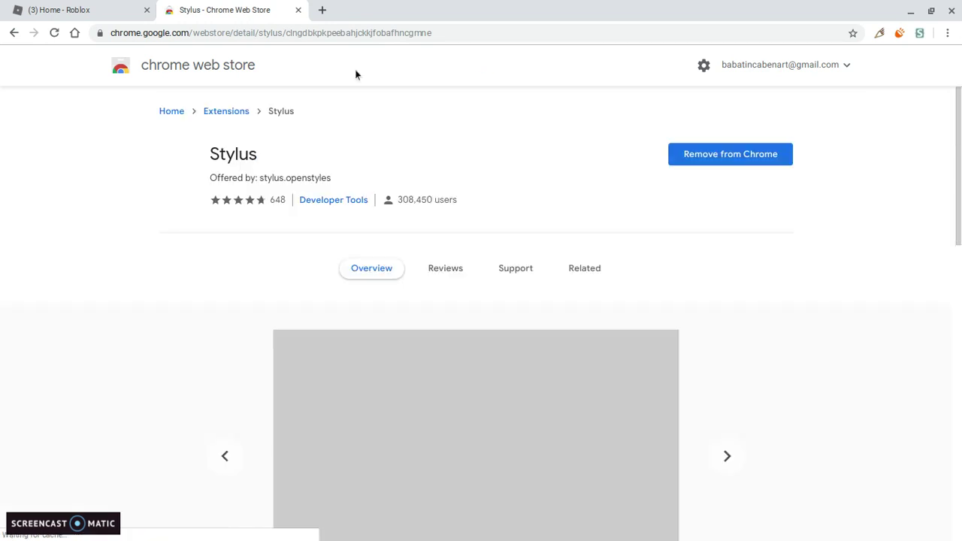
pyautogui.click(724, 155)
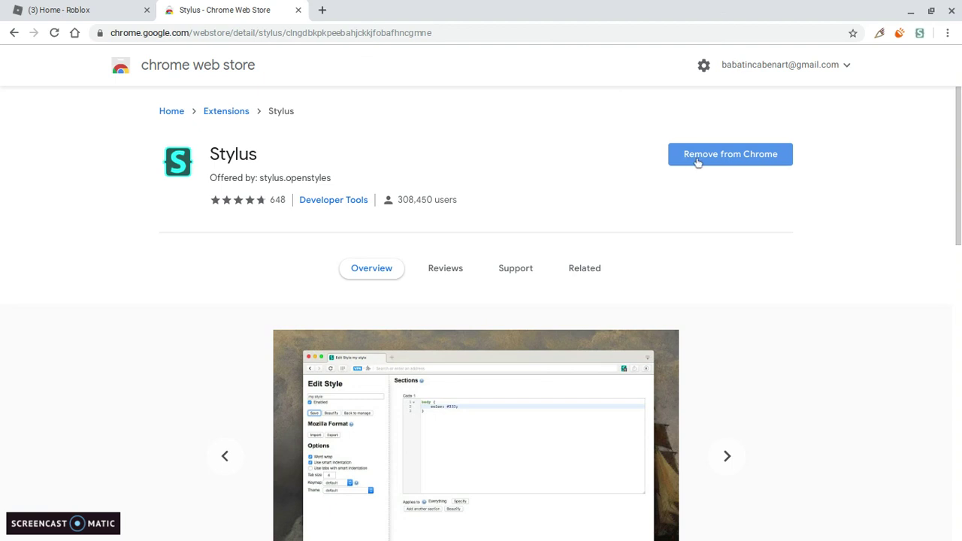
pyautogui.click(110, 9)
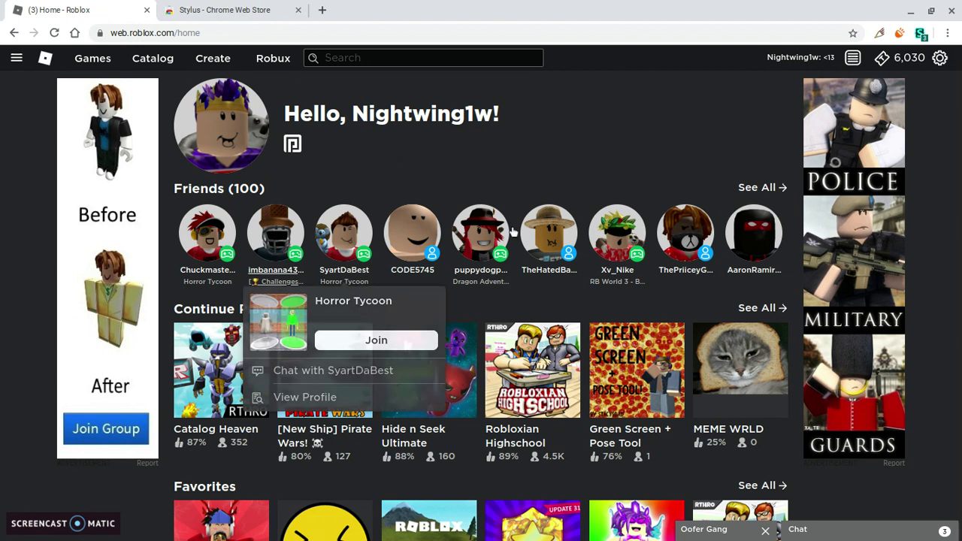
# Step: Open userstyles.org's Roblox Themes & Skins gallery from the Stylus popup's Find styles
pyautogui.click(921, 34)
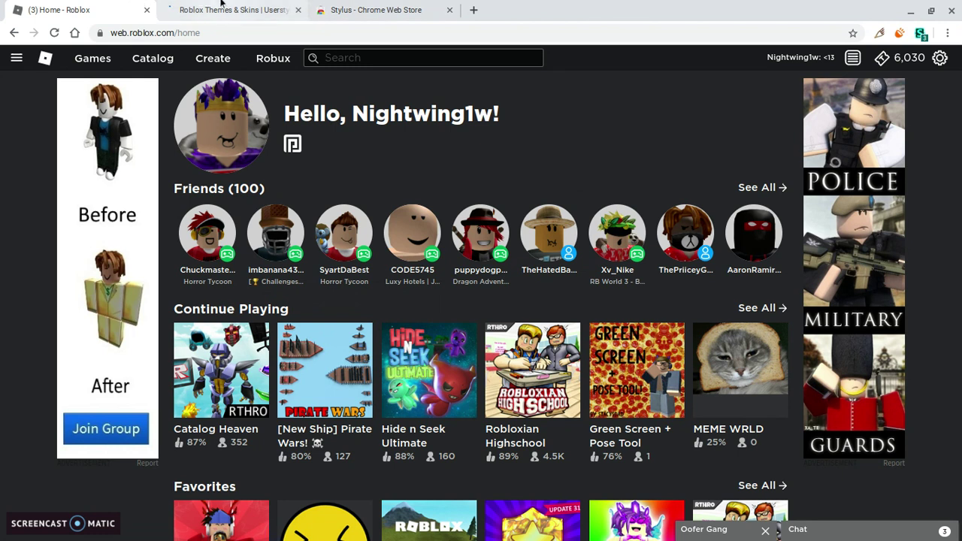
pyautogui.click(221, 6)
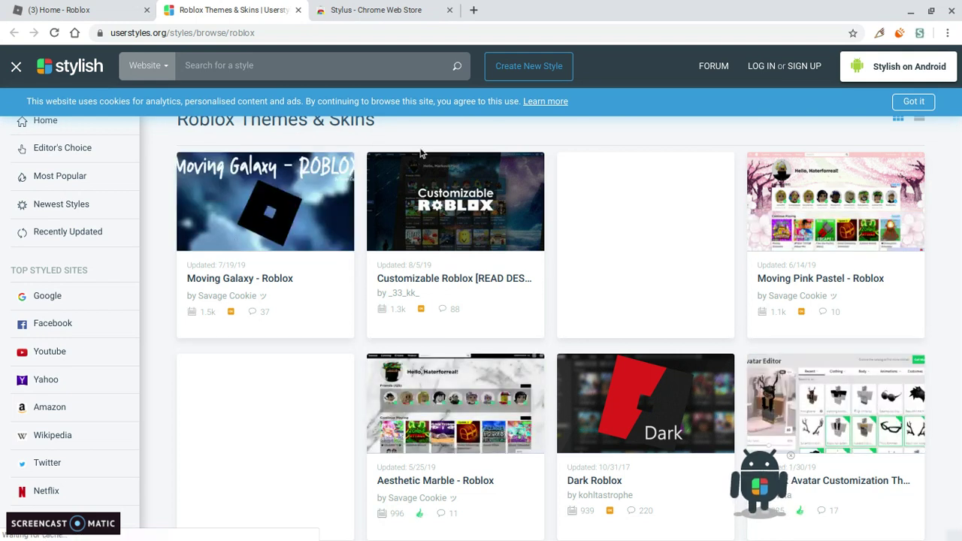
# Step: Search userstyles.org for 'Roblox Tix' styles
pyautogui.scroll(-1, 470, 239)
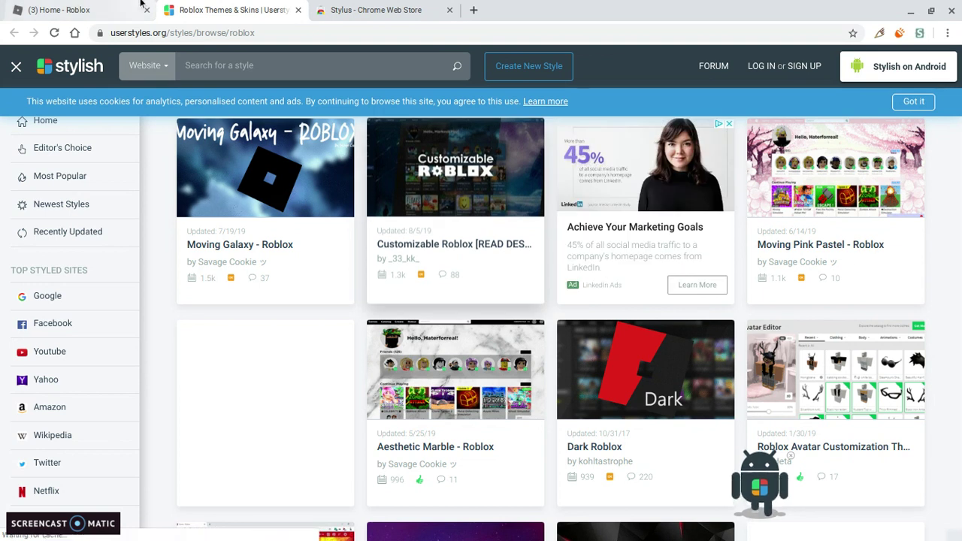
pyautogui.click(248, 65)
pyautogui.write('RobloTix')
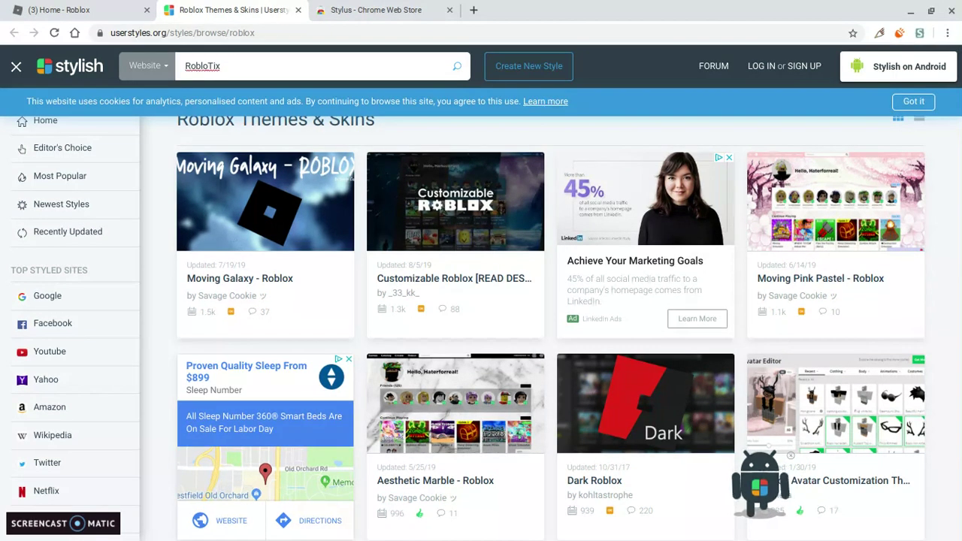
pyautogui.press('BackSpace')
pyautogui.write('ox')
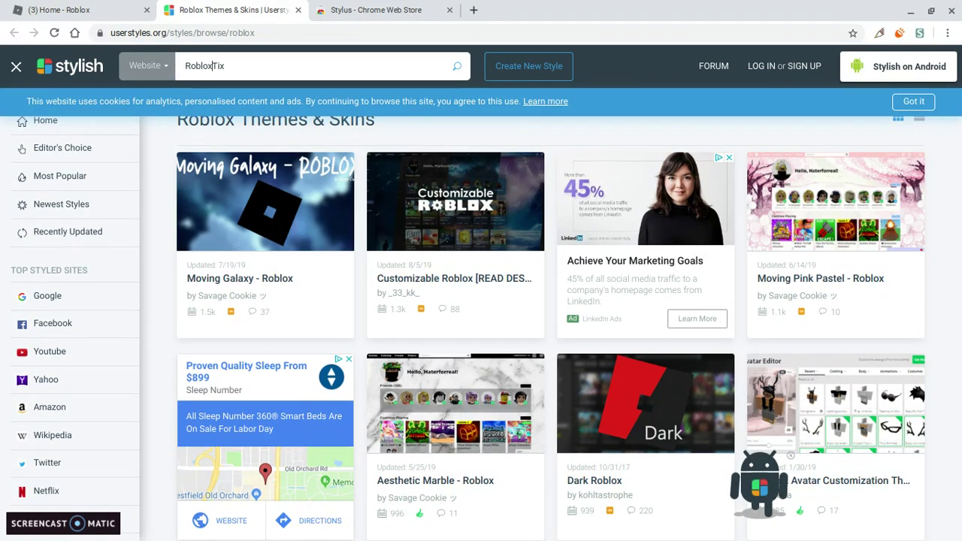
pyautogui.press('Return')
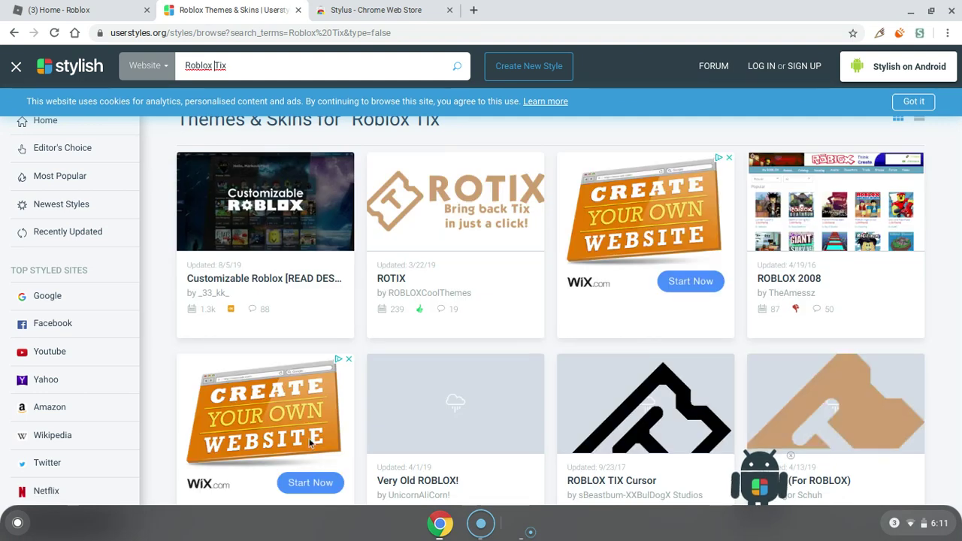
# Step: Install the ROTIX style, then move between the Roblox and ROTIX tabs
pyautogui.scroll(-1, 466, 220)
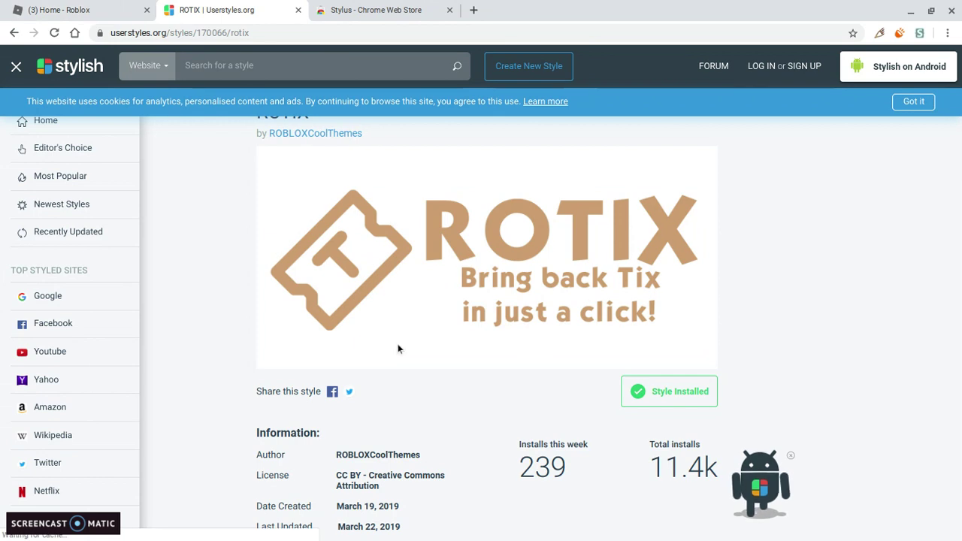
pyautogui.hotkey('ctrl', 'shift', 'Tab')
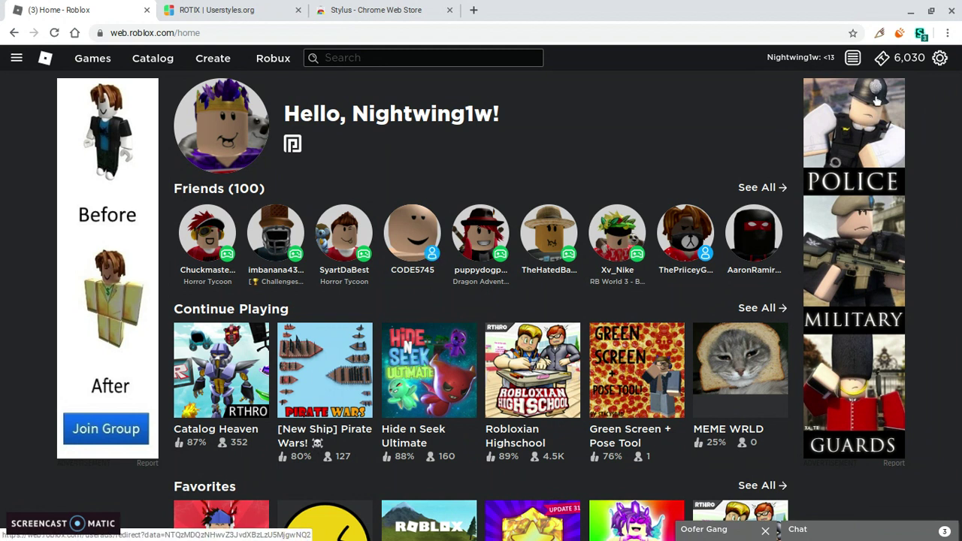
pyautogui.click(286, 9)
# Step: Switch between the Roblox Home and ROTIX tabs, ending on the Stylus store page
pyautogui.click(46, 9)
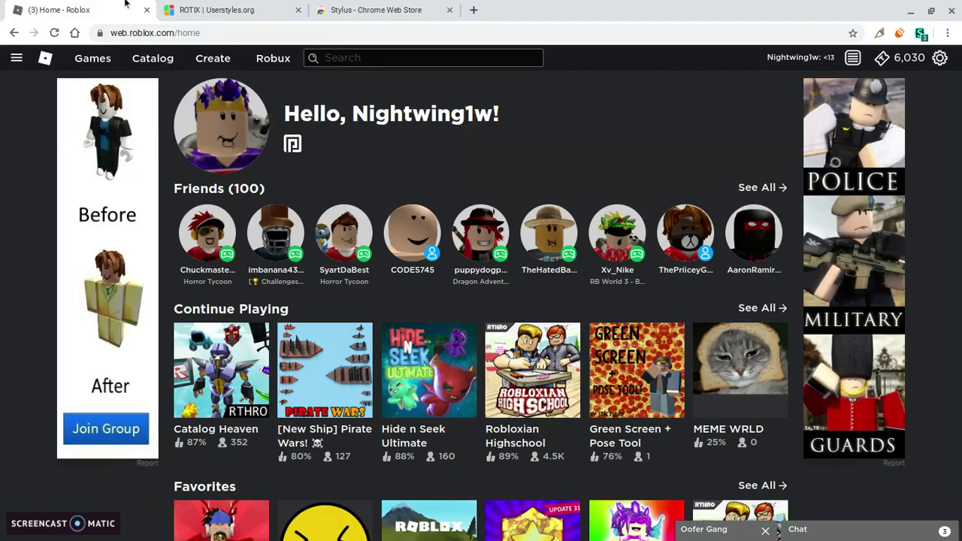
pyautogui.click(282, 6)
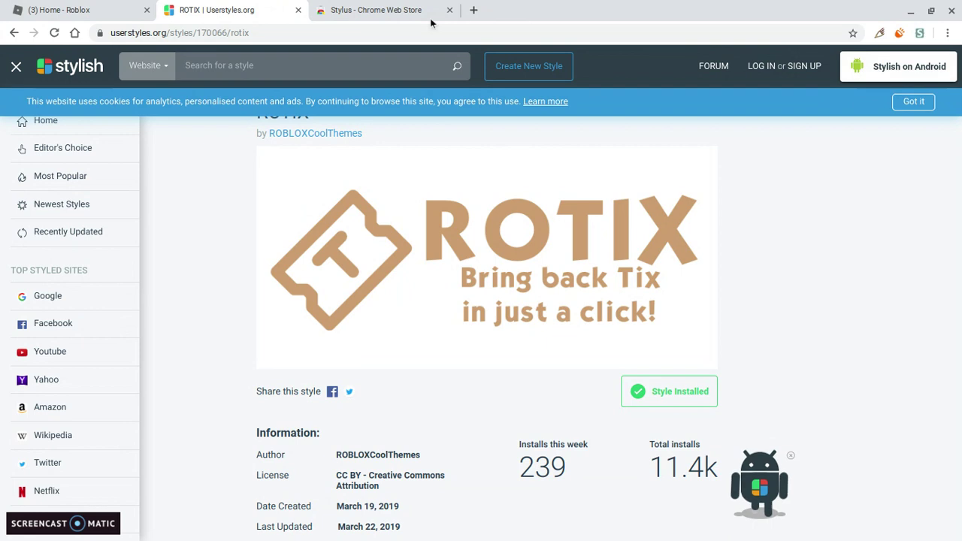
pyautogui.click(2, 5)
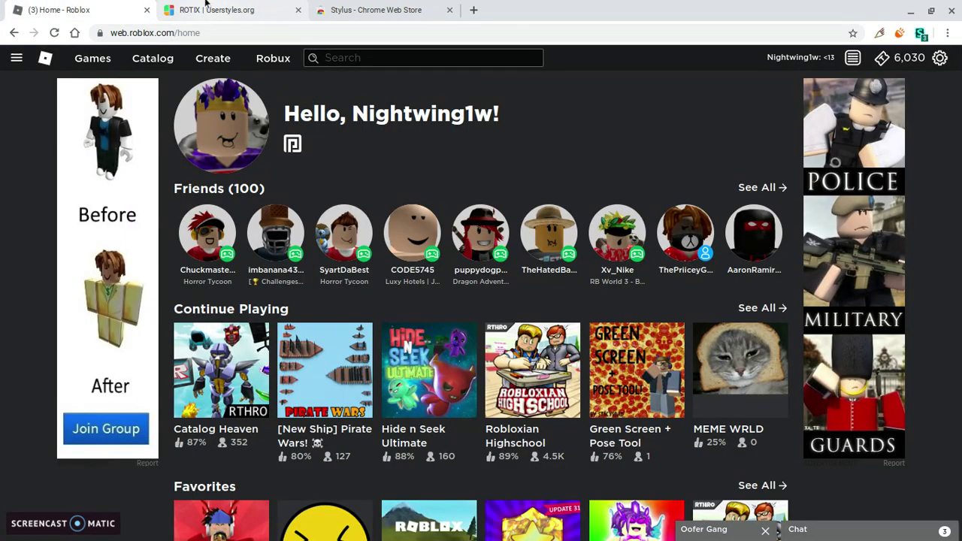
pyautogui.click(255, 6)
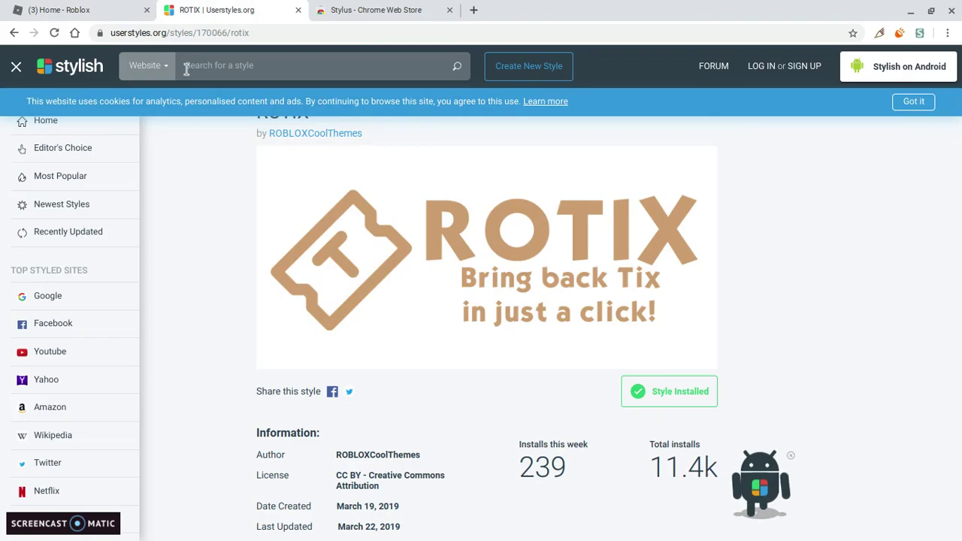
pyautogui.click(218, 67)
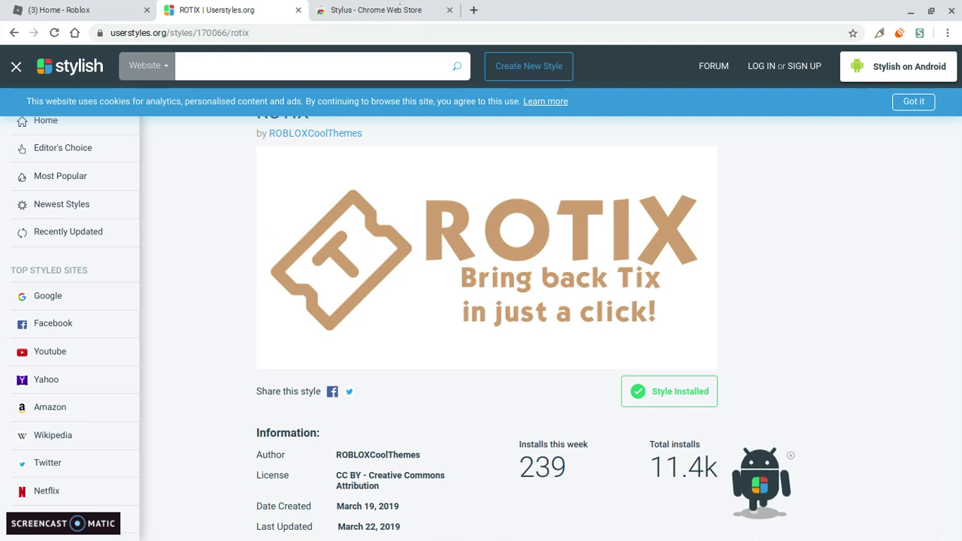
pyautogui.click(376, 10)
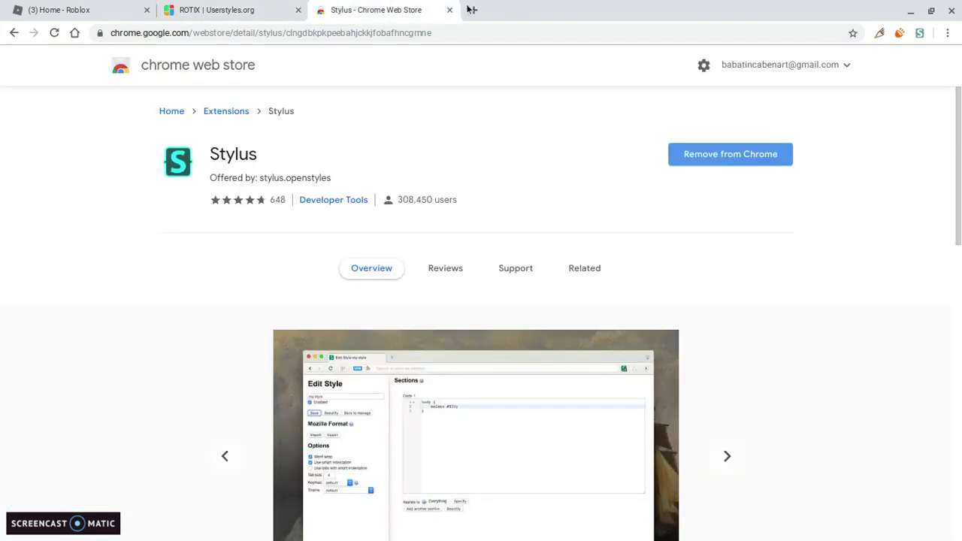
# Step: Turn all Stylus styles off and view Roblox's original Robux icon
pyautogui.click(471, 9)
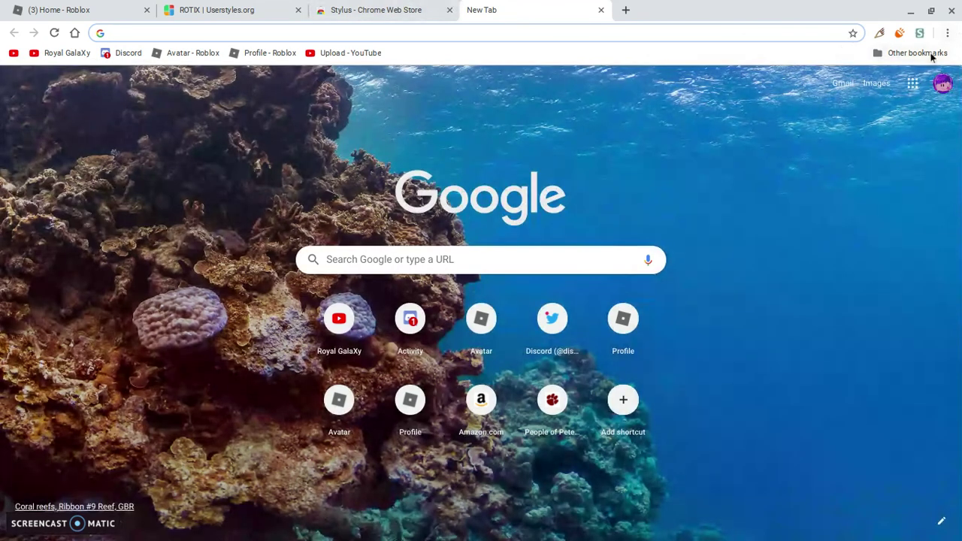
pyautogui.click(919, 32)
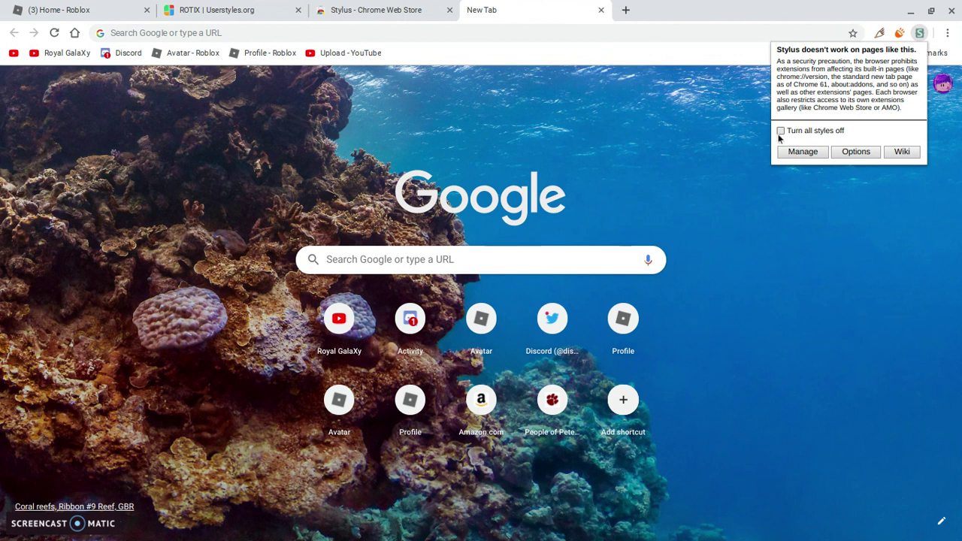
pyautogui.click(781, 133)
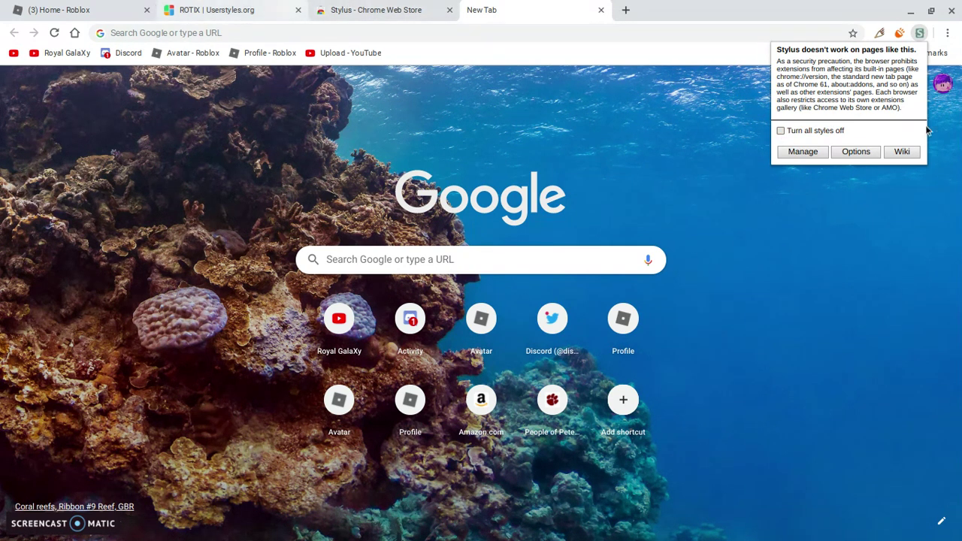
pyautogui.click(781, 132)
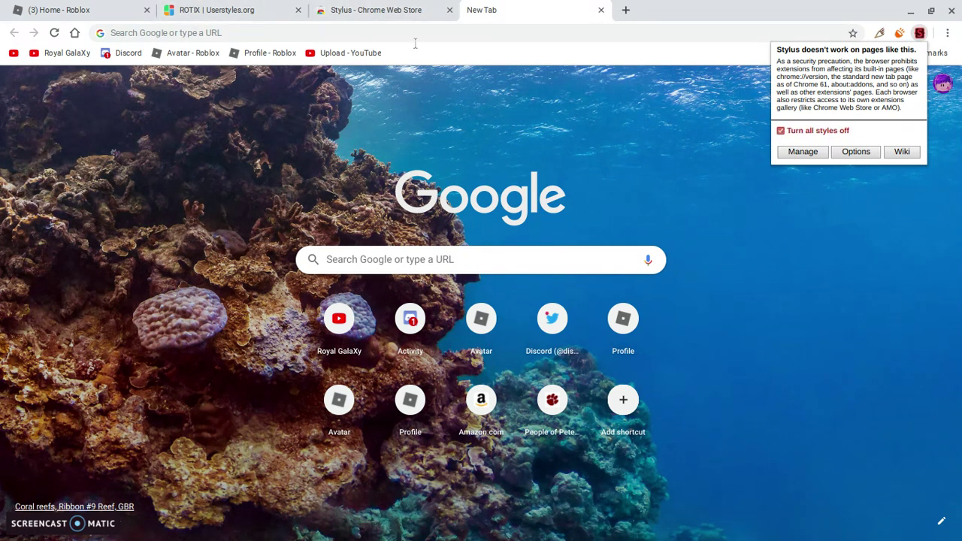
pyautogui.click(226, 11)
pyautogui.click(67, 11)
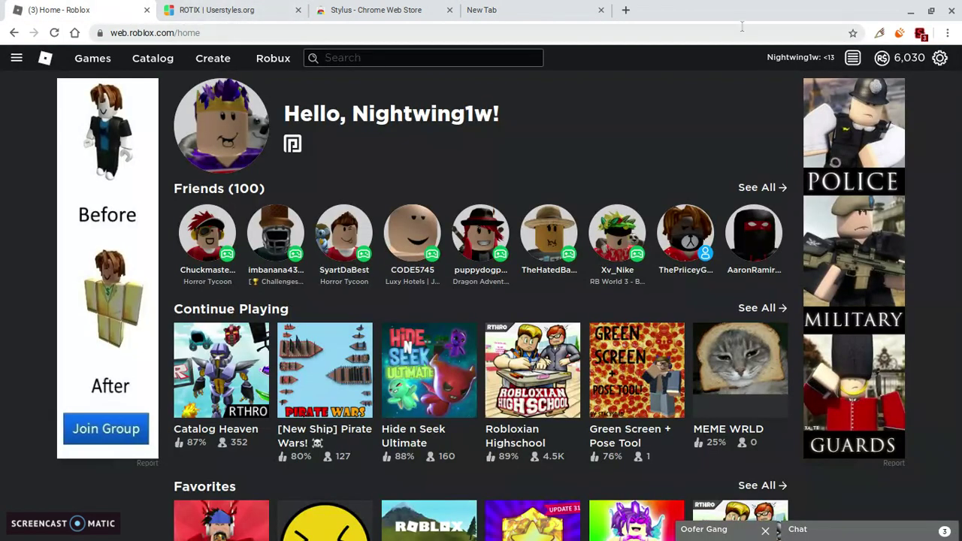
# Step: Turn the Stylus styles back on so ROTIX shows on the Roblox home page
pyautogui.click(920, 34)
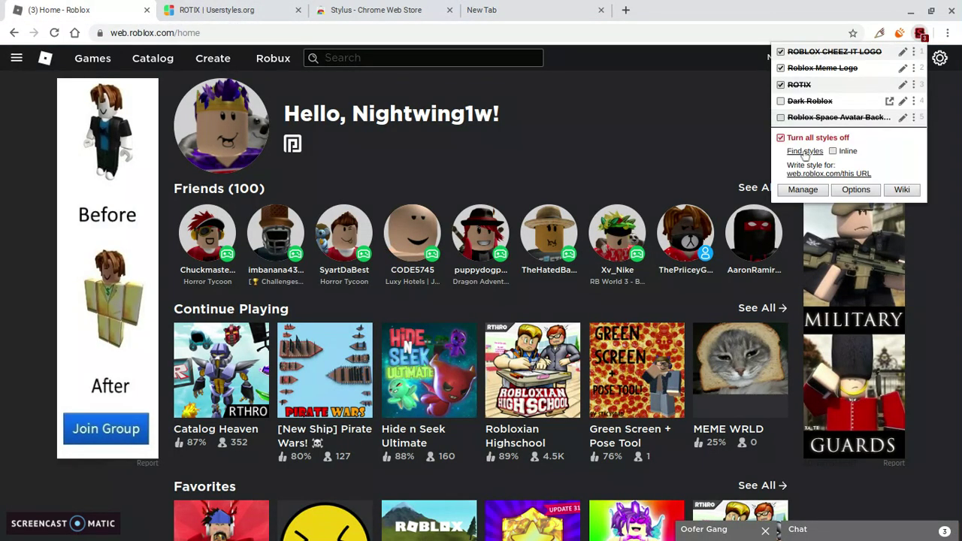
pyautogui.click(782, 137)
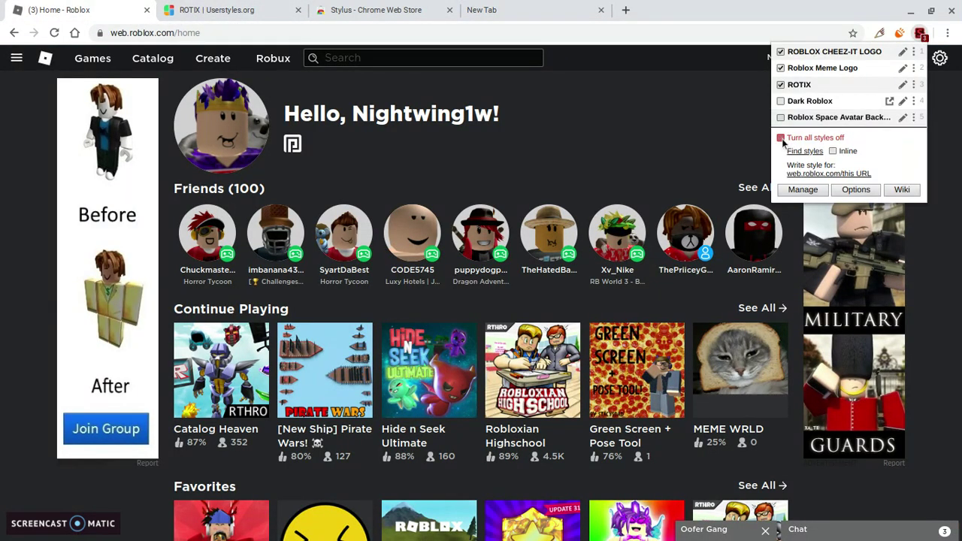
pyautogui.click(662, 157)
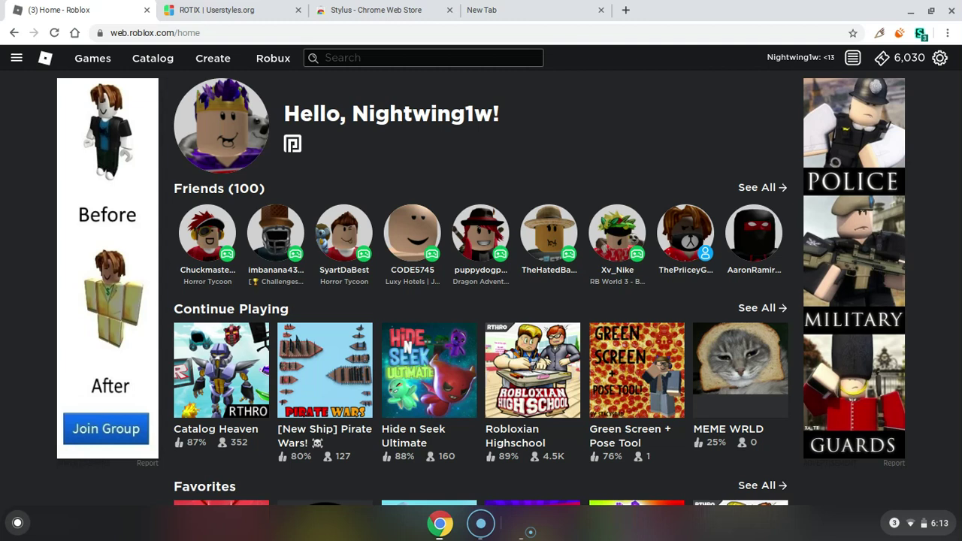
pyautogui.click(258, 7)
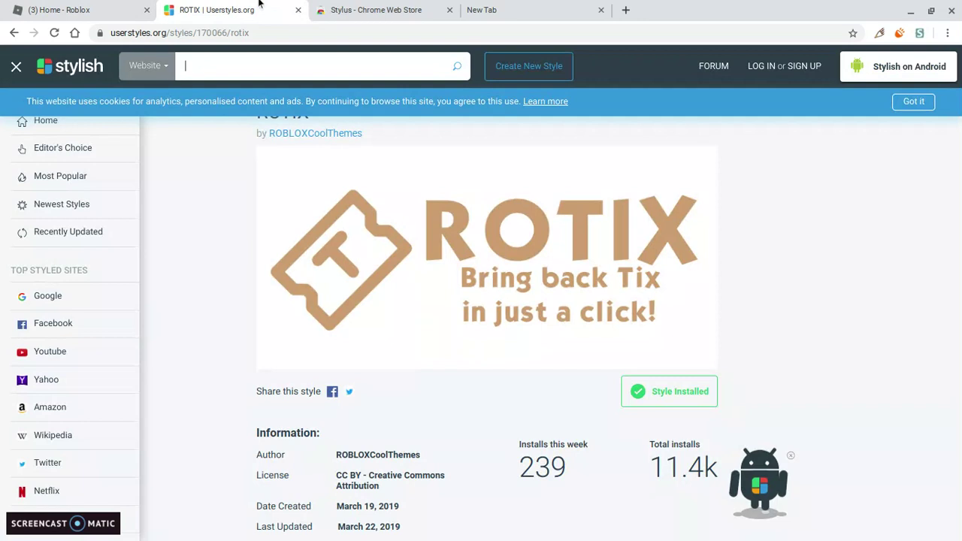
pyautogui.click(60, 9)
pyautogui.click(293, 9)
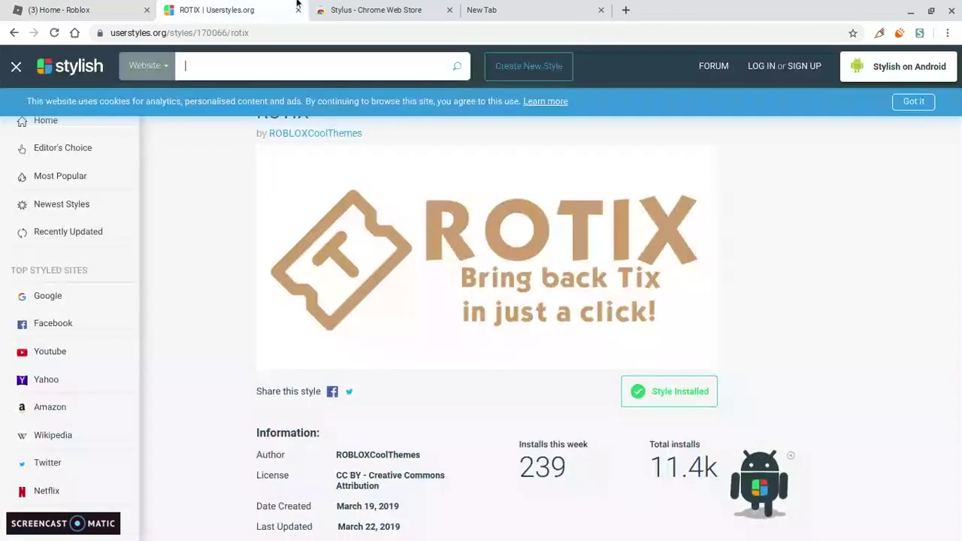
pyautogui.click(930, 66)
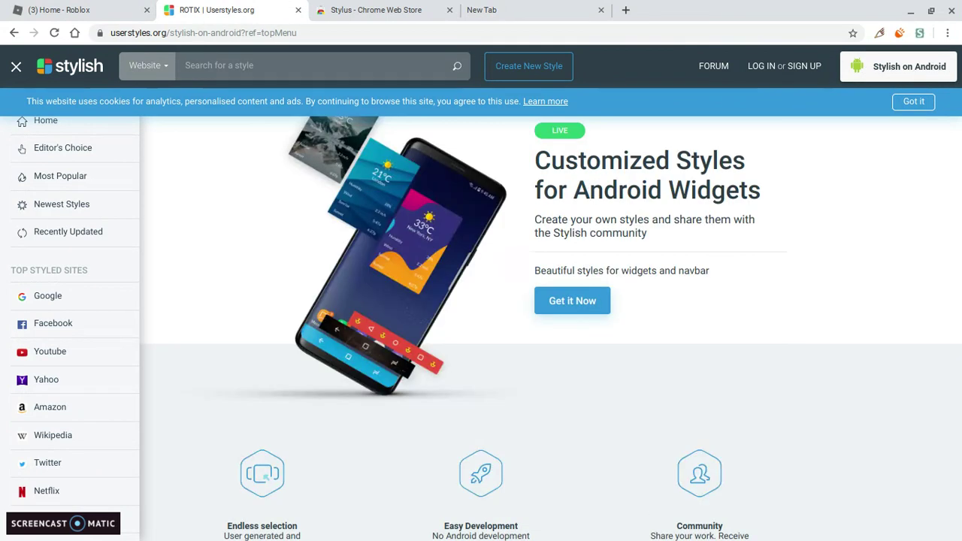
pyautogui.click(67, 9)
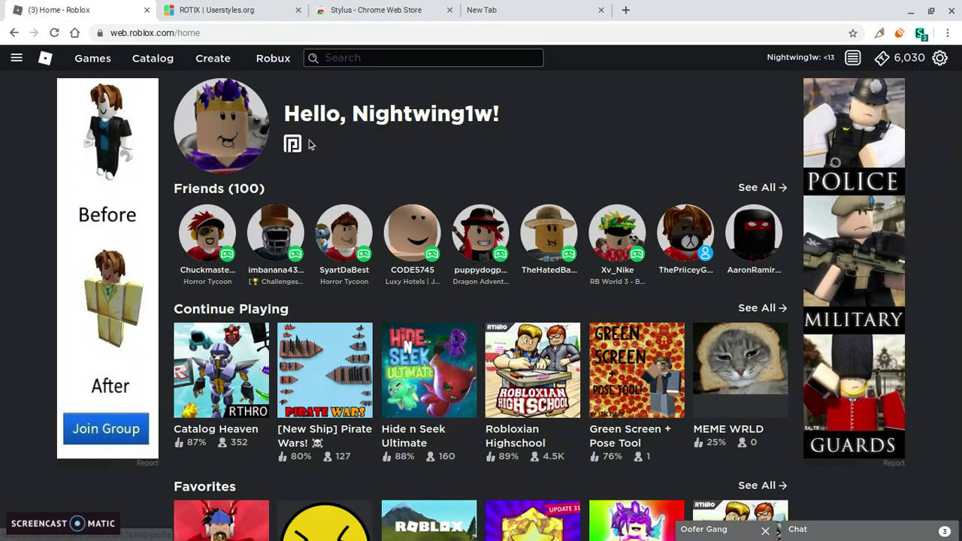